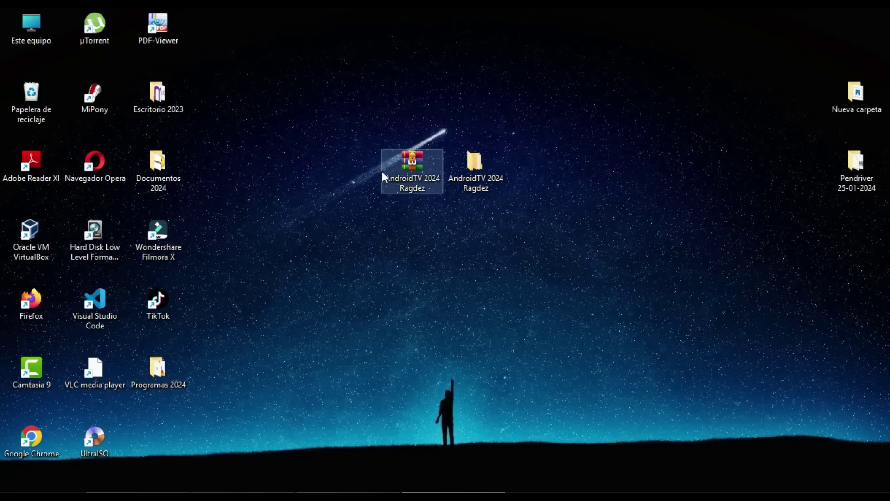
- Open the Android TV 2024 folder inside the extracted AndroidTV 2024 Ragdez folder and launch rufus-4.3
{"action": "right_click", "coordinate": [411, 163]}
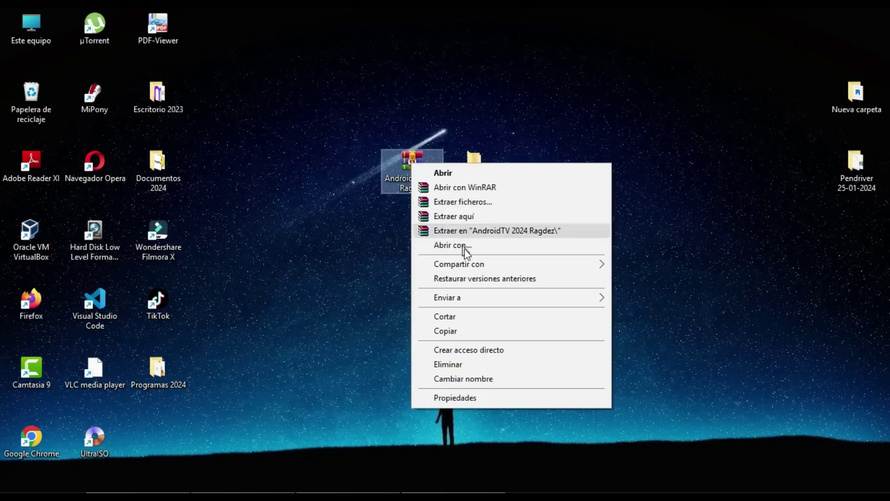
{"action": "left_click", "coordinate": [474, 166]}
{"action": "double_click", "coordinate": [495, 190]}
{"action": "double_click", "coordinate": [205, 94]}
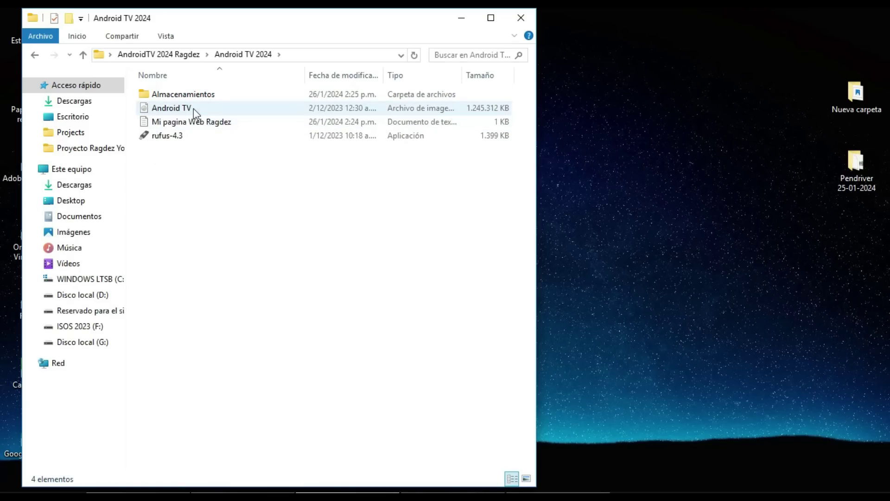
{"action": "double_click", "coordinate": [168, 137]}
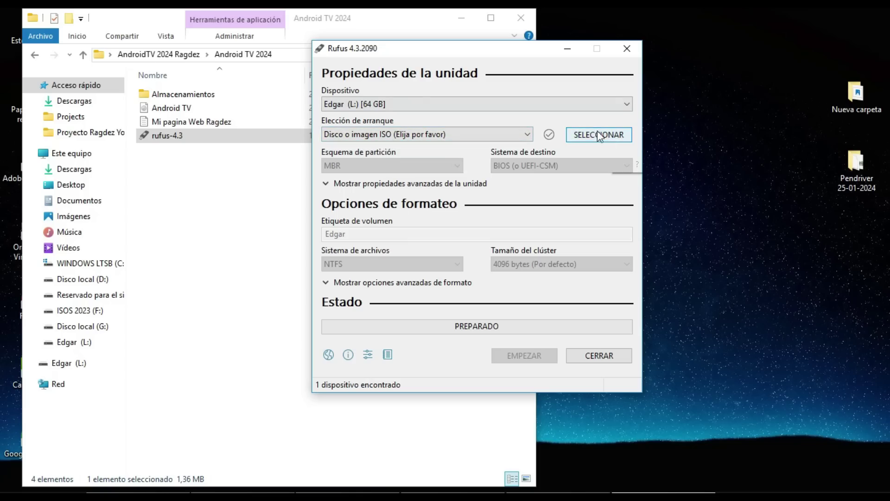
- Load the Android TV disc image into Rufus as the boot selection, with MBR as the partition scheme
{"action": "left_click_drag", "start_coordinate": [171, 108], "coordinate": [453, 124]}
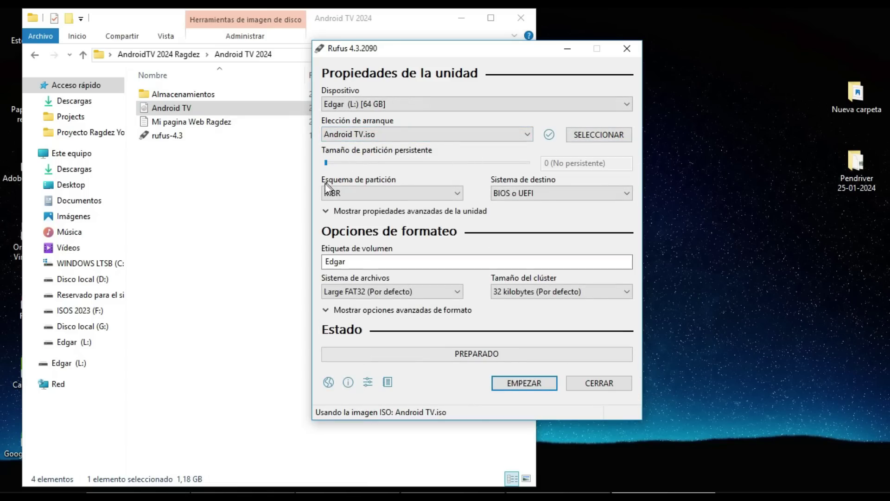
{"action": "left_click", "coordinate": [432, 198]}
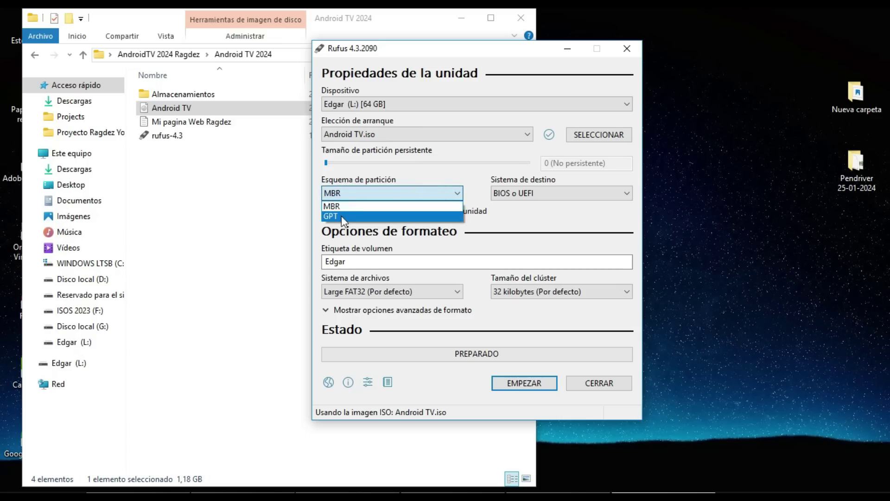
{"action": "left_click", "coordinate": [349, 206]}
{"action": "left_click", "coordinate": [430, 192]}
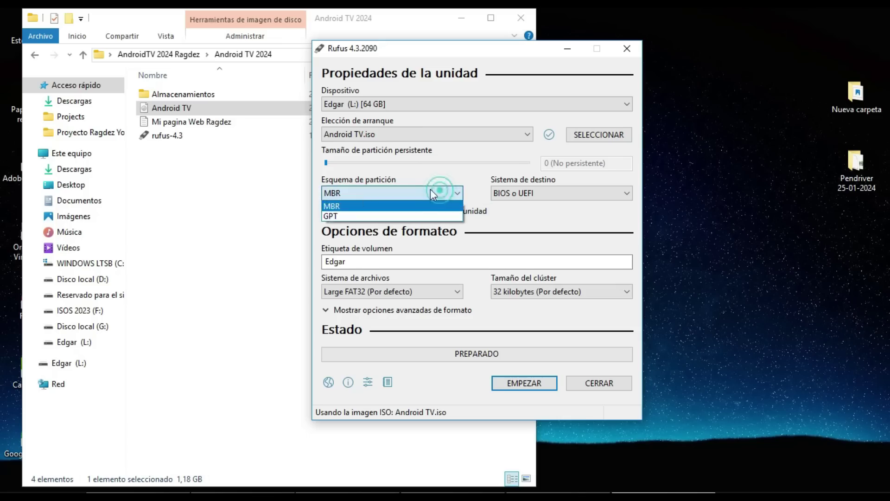
{"action": "left_click", "coordinate": [361, 207]}
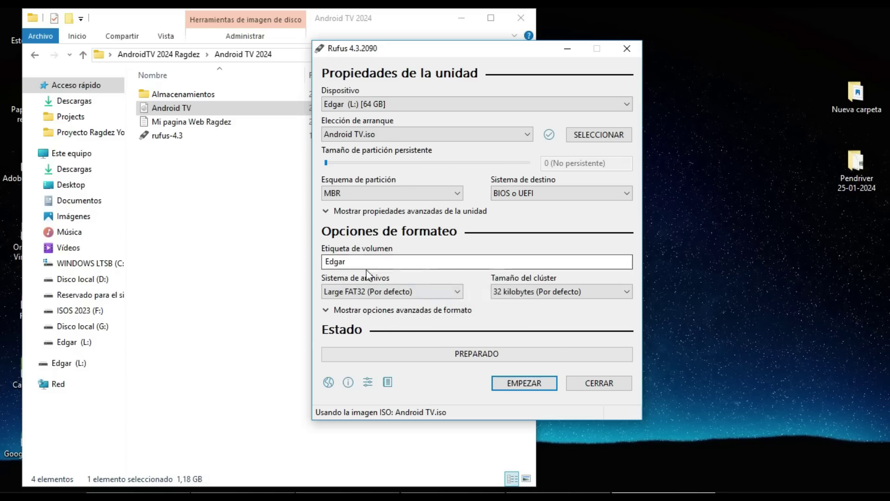
- Write the Android TV image to the 64 GB USB drive, accepting the erasure of its data, and close Rufus
{"action": "left_click", "coordinate": [533, 387]}
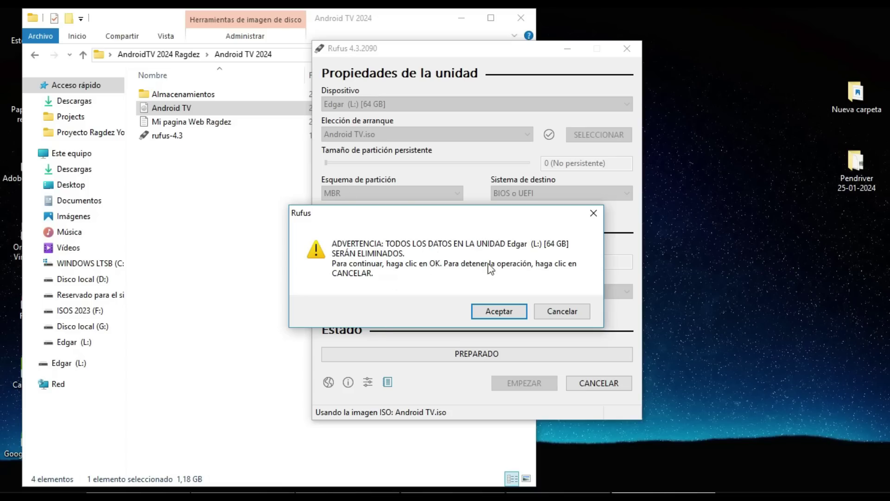
{"action": "left_click", "coordinate": [506, 310]}
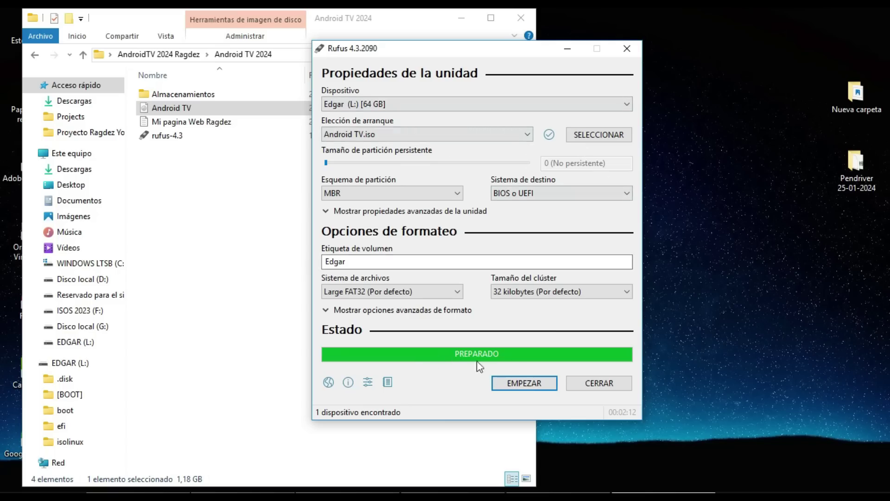
{"action": "left_click", "coordinate": [619, 389]}
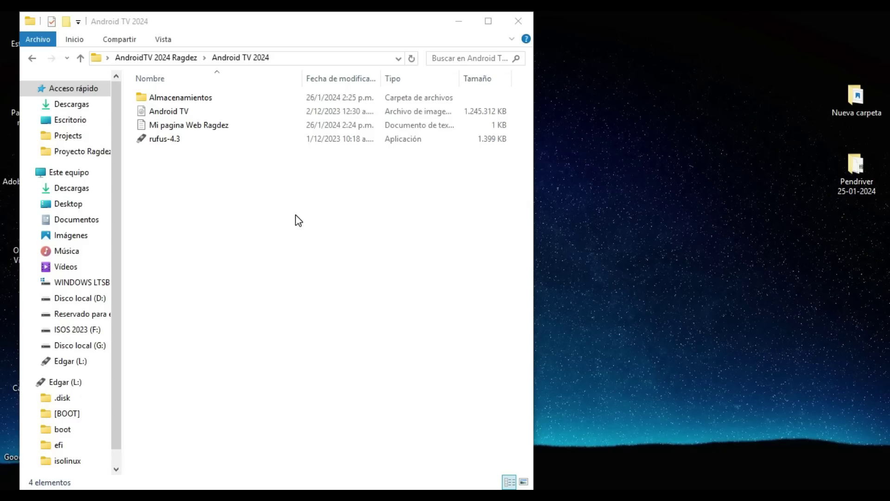
- Open the Almacenamientos folder inside the Android TV 2024 folder
{"action": "left_click", "coordinate": [186, 97]}
{"action": "left_click", "coordinate": [185, 97]}
{"action": "left_click", "coordinate": [184, 97]}
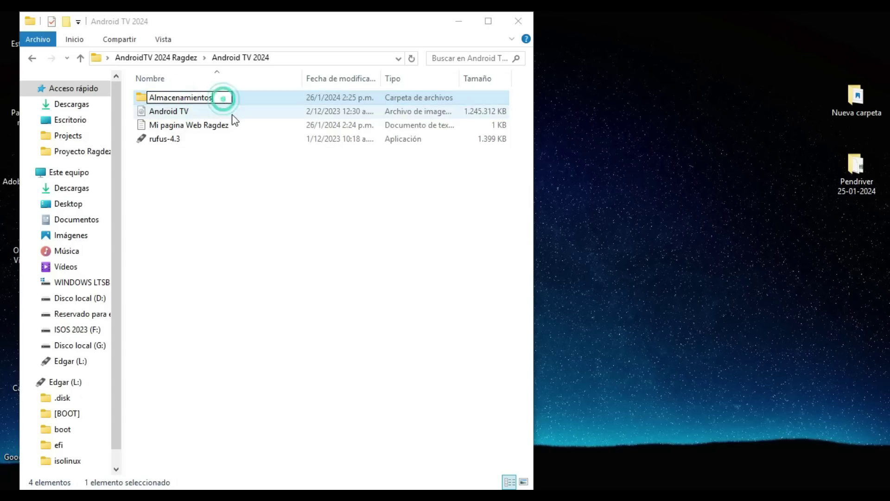
{"action": "left_click", "coordinate": [229, 113]}
{"action": "double_click", "coordinate": [211, 96]}
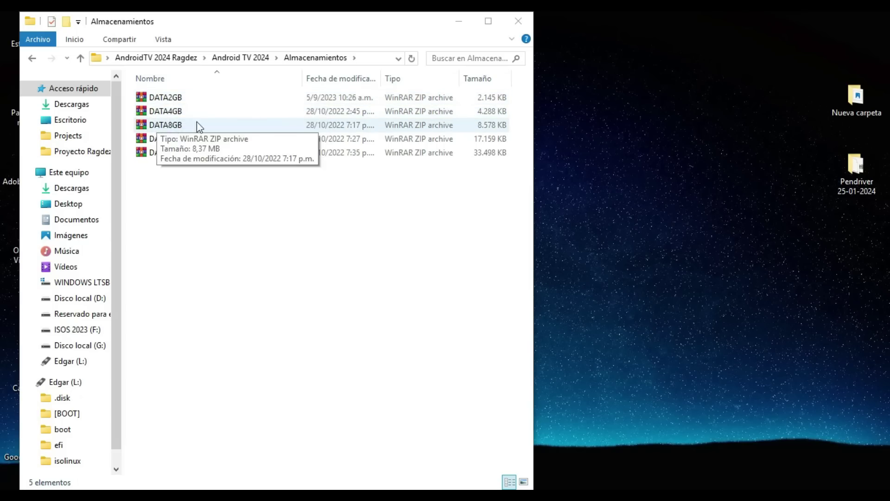
- Copy the DATA2GB archive from Almacenamientos into the root of the USB drive (L:)
{"action": "left_click", "coordinate": [165, 99]}
{"action": "right_click", "coordinate": [165, 98]}
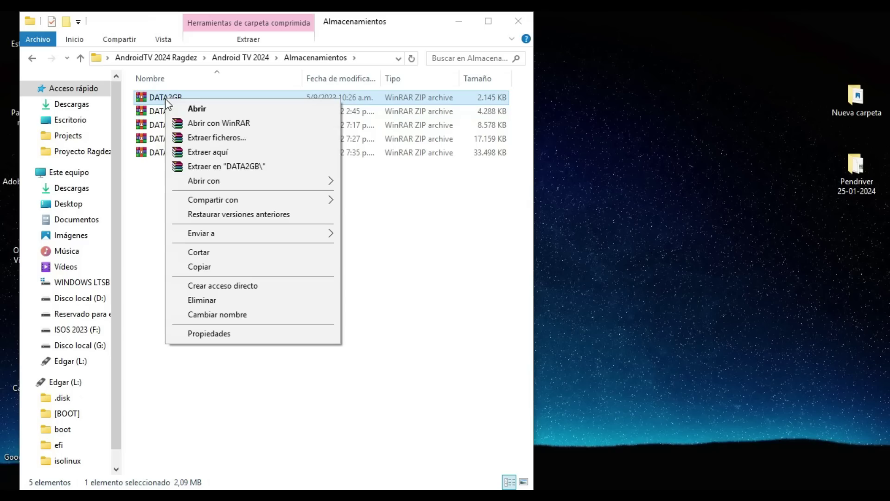
{"action": "left_click", "coordinate": [213, 267]}
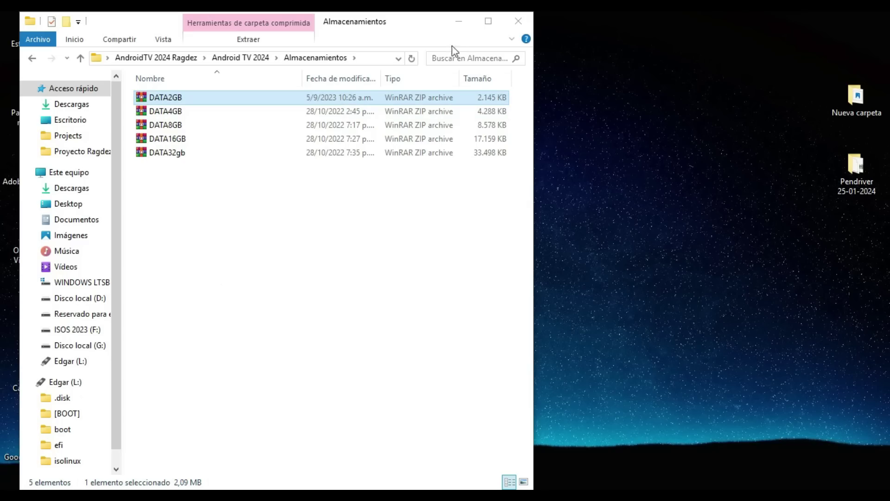
{"action": "left_click", "coordinate": [65, 382]}
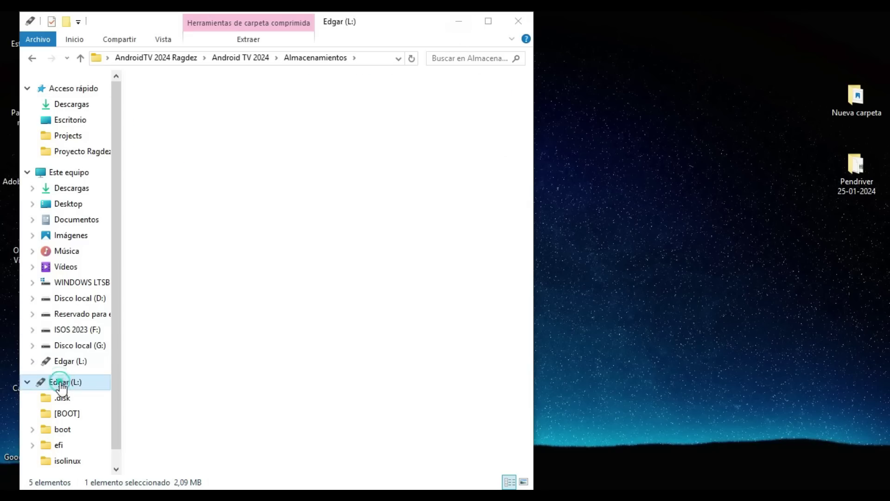
{"action": "right_click", "coordinate": [174, 329]}
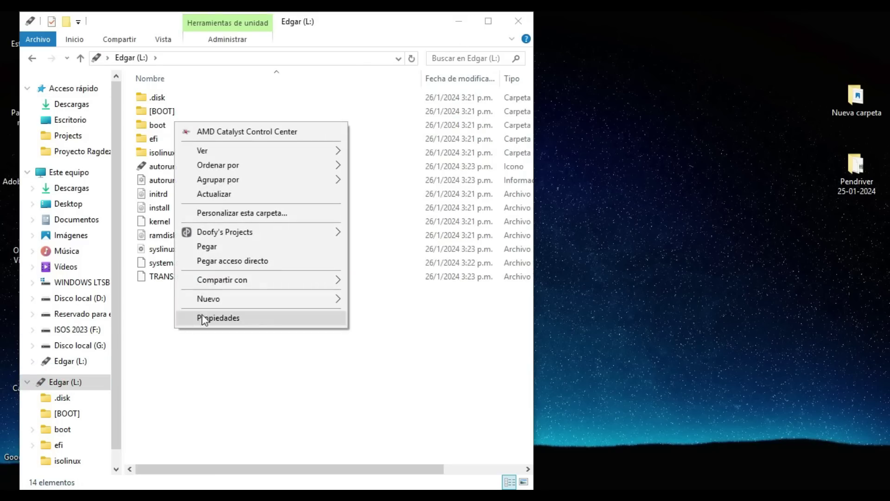
{"action": "left_click", "coordinate": [211, 247]}
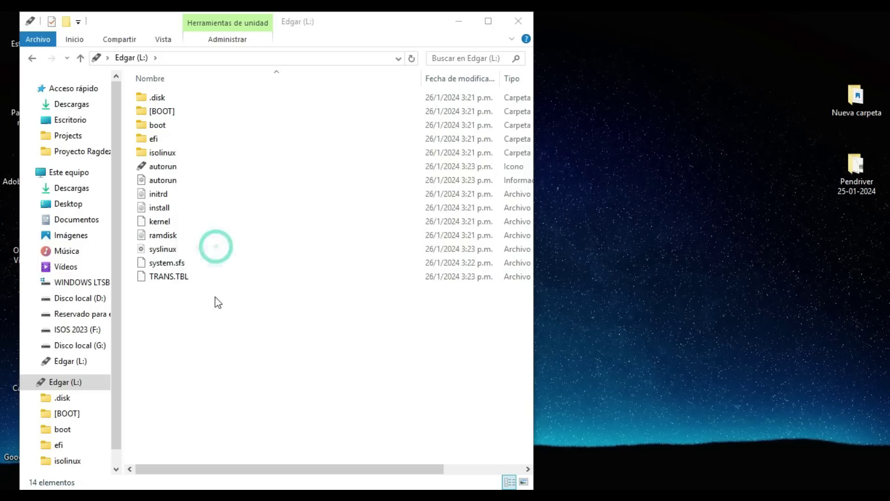
{"action": "left_click", "coordinate": [191, 330]}
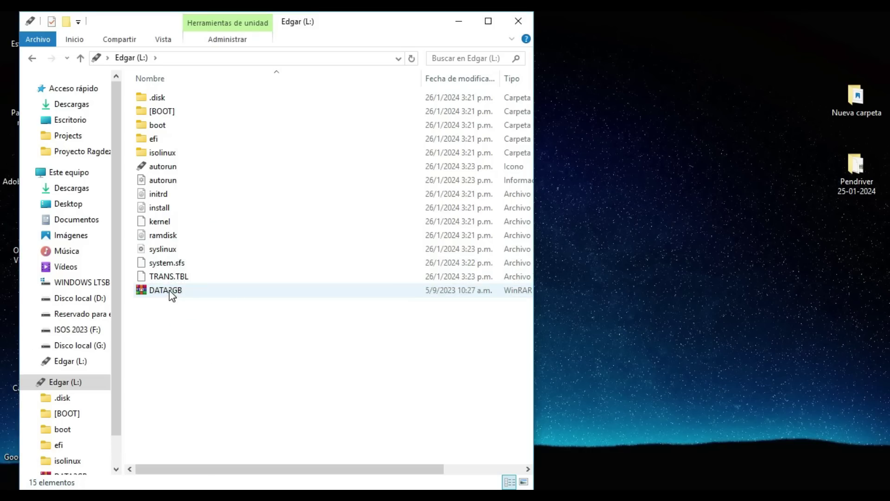
- Extract the DATA2GB archive directly into the root of the USB drive
{"action": "right_click", "coordinate": [170, 290]}
{"action": "mouse_move", "coordinate": [213, 176]}
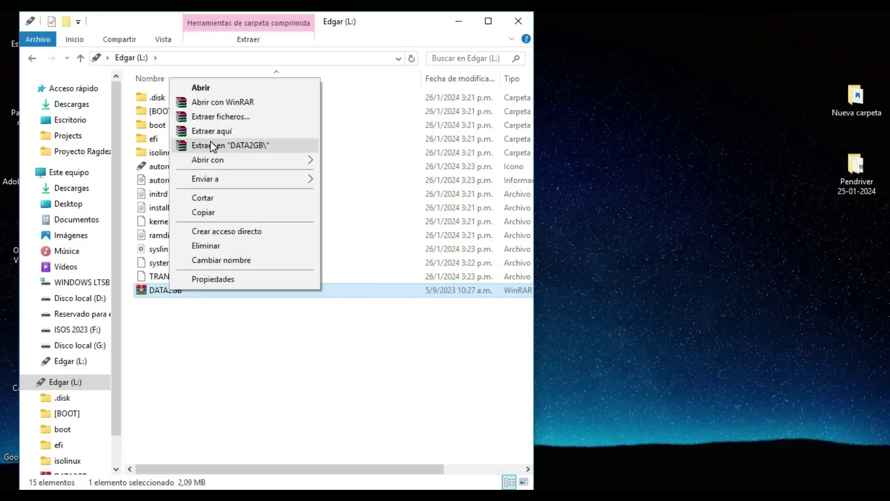
{"action": "left_click", "coordinate": [218, 131]}
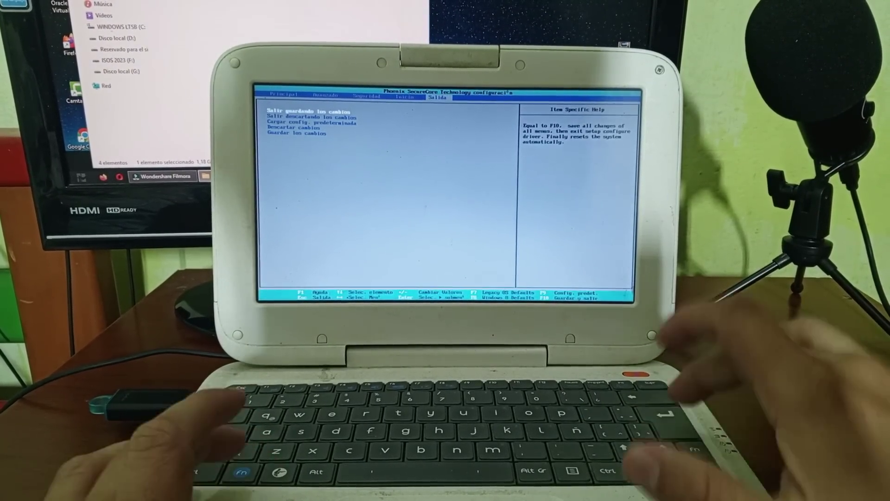
- Exit the laptop's BIOS setup saving the changes, and boot Android TV from the USB drive in live CD mode
{"action": "key", "text": "Return"}
{"action": "key", "text": "Return"}
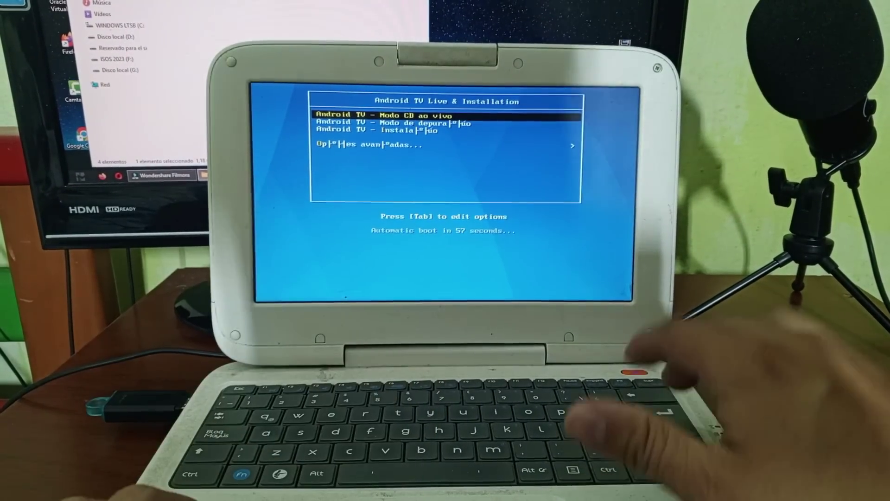
{"action": "key", "text": "Return"}
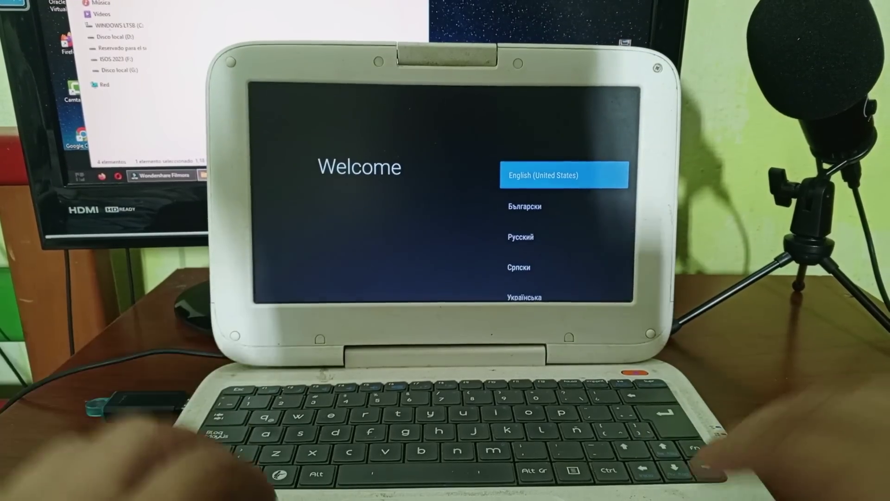
- Move down through the language list on the Android TV Welcome screen, past Čeština
{"action": "key", "text": "Down"}
{"action": "key", "text": "Down"}
{"action": "key", "text": "Down"}
{"action": "key", "text": "Down"}
{"action": "key", "text": "Down"}
{"action": "key", "text": "Down"}
{"action": "key", "text": "Down"}
{"action": "key", "text": "Down"}
{"action": "key", "text": "Down"}
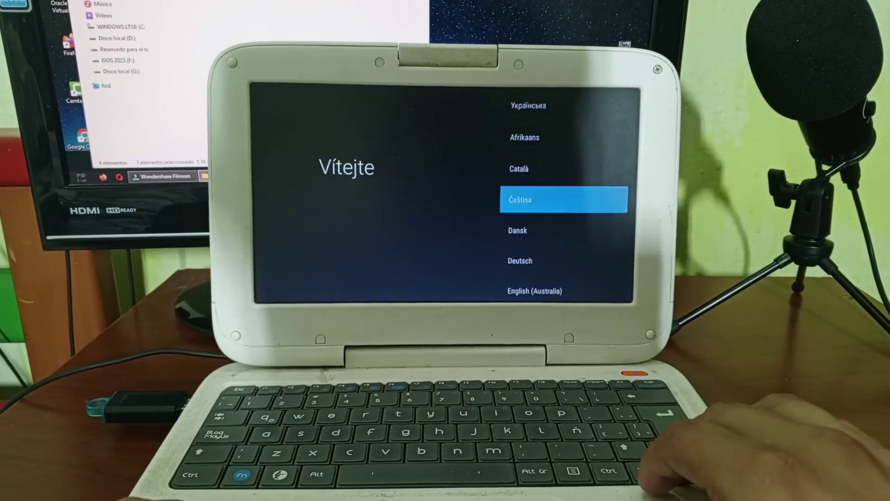